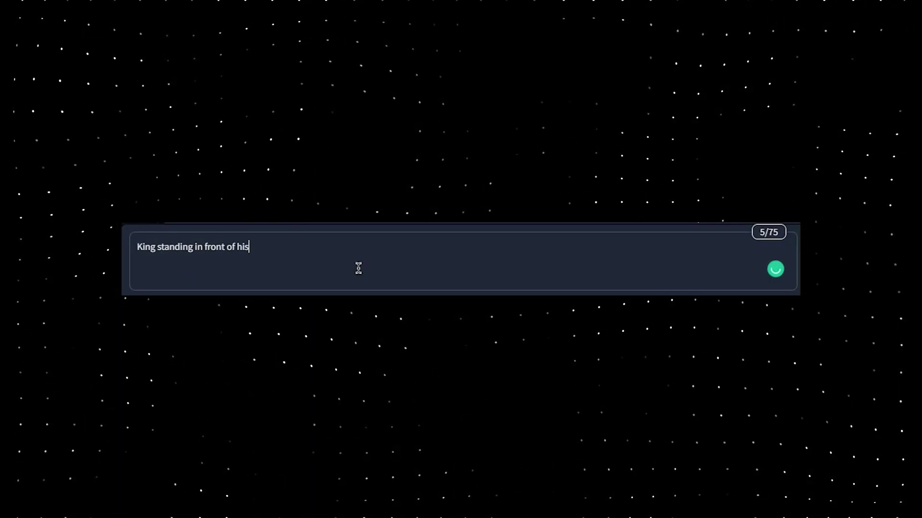
Step: Generate the king-with-his-soldiers image from the prompt, view it enlarged, then close the lightbox
{"action": "type", "text": "all his soldiers to prevent the incoming attack from the other"}
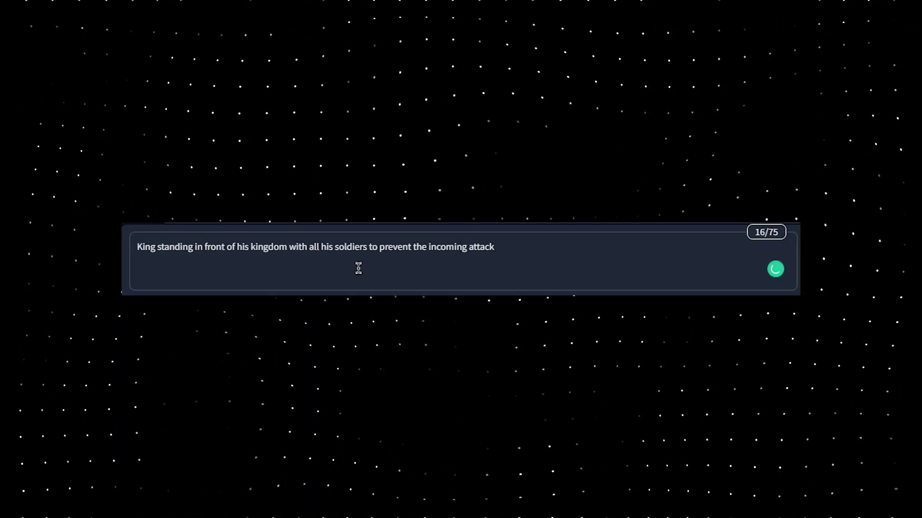
{"action": "type", "text": " emperor."}
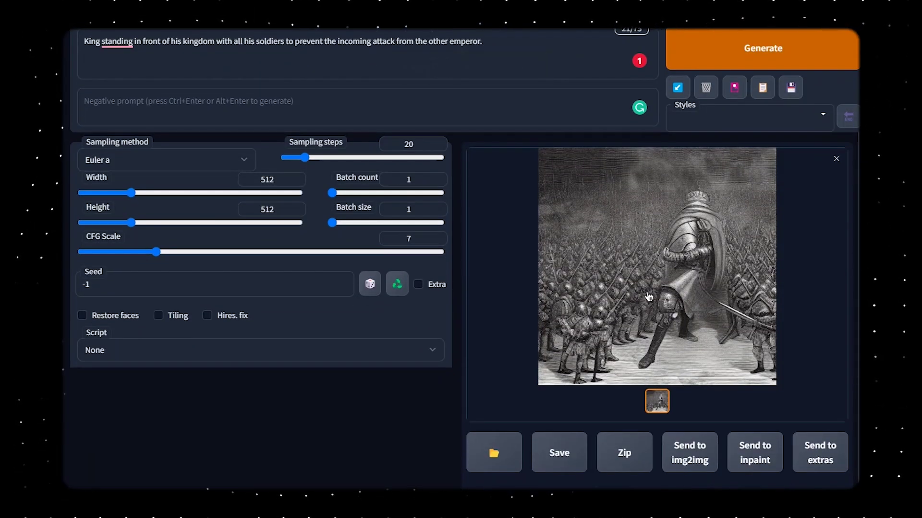
{"action": "left_click", "coordinate": [669, 296]}
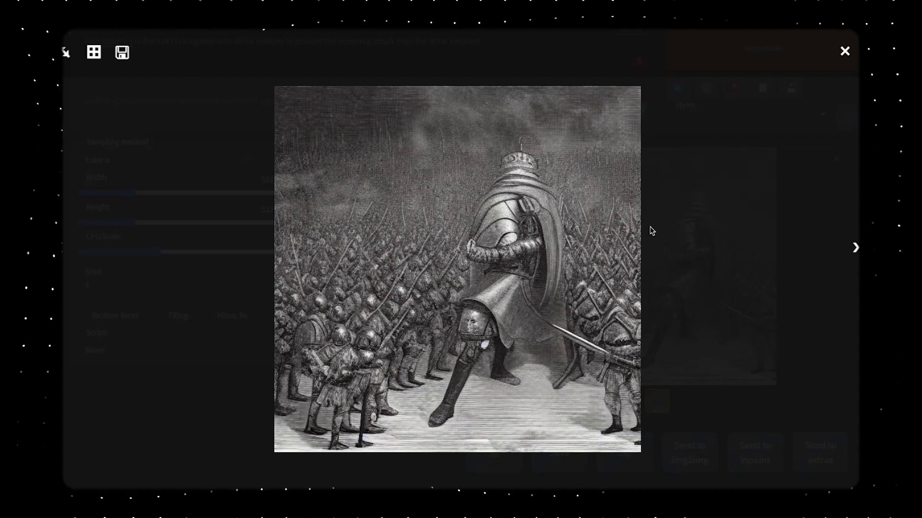
{"action": "left_click", "coordinate": [843, 52]}
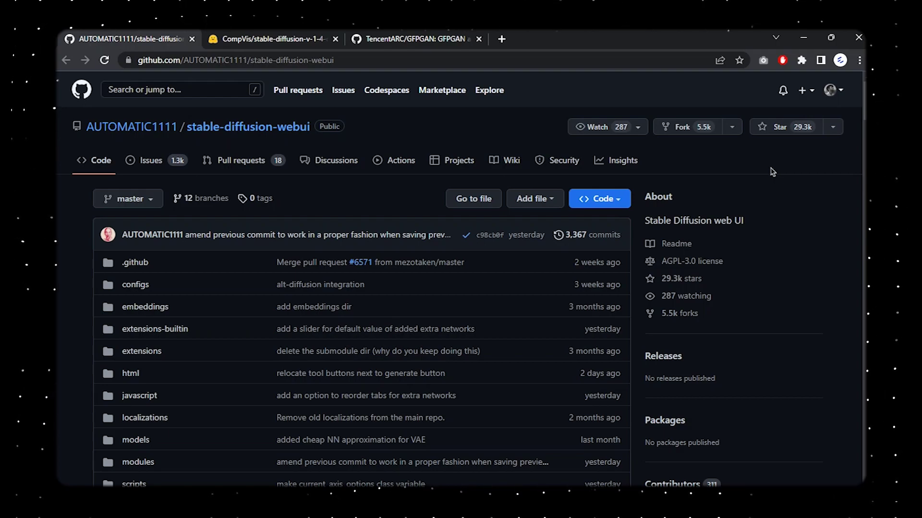
Step: Review the README features and the Code button's clone/Download ZIP options, then go to the CompVis tab
{"action": "scroll", "coordinate": [772, 172], "scroll_direction": "down", "scroll_amount": 20}
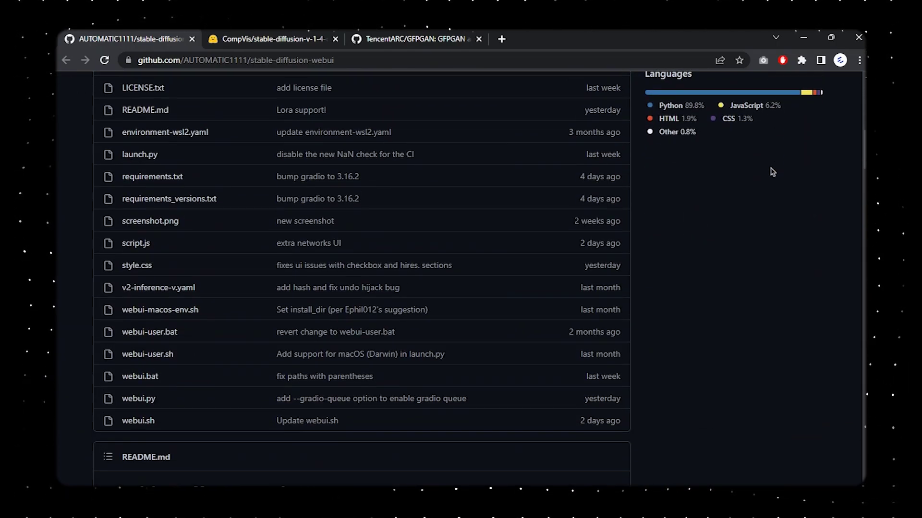
{"action": "scroll", "coordinate": [772, 172], "scroll_direction": "down", "scroll_amount": 18}
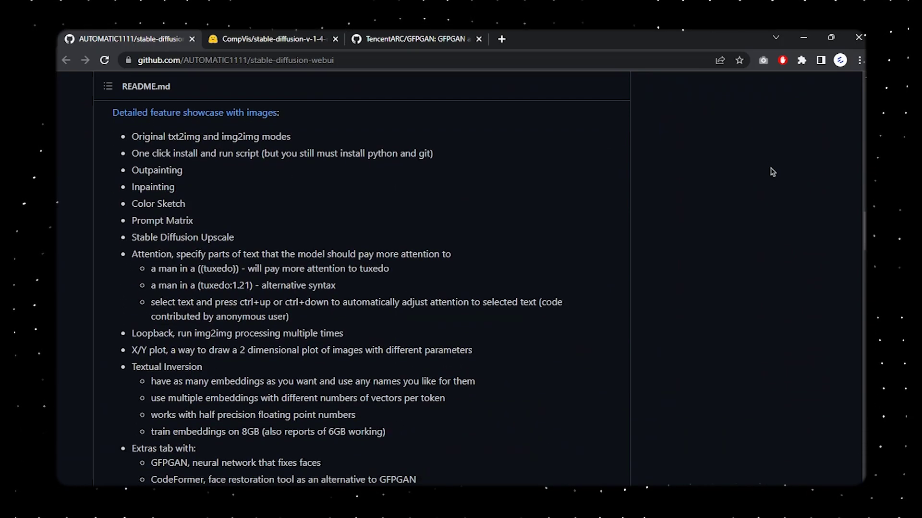
{"action": "scroll", "coordinate": [772, 172], "scroll_direction": "up", "scroll_amount": 9}
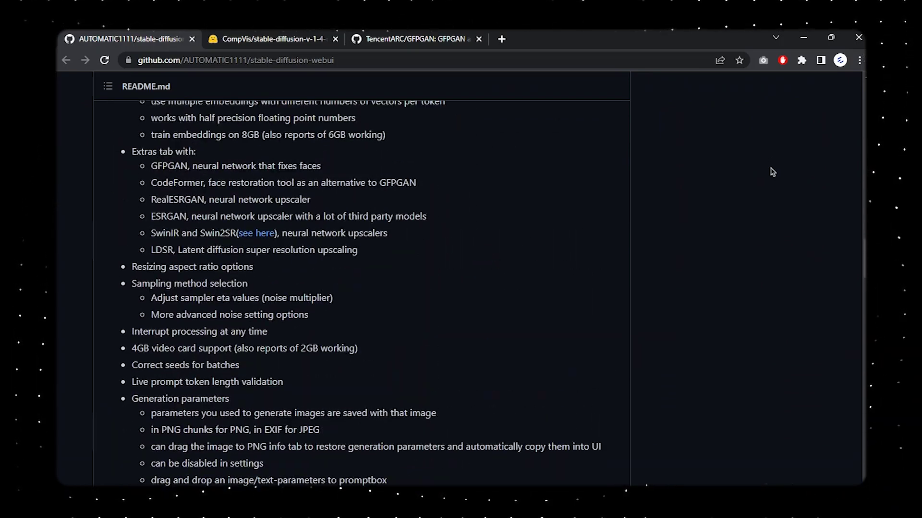
{"action": "scroll", "coordinate": [772, 172], "scroll_direction": "up", "scroll_amount": 1}
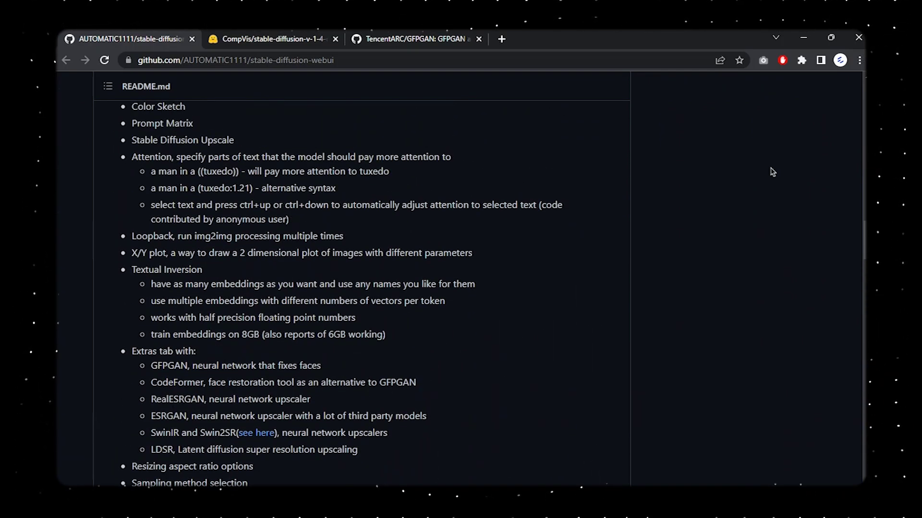
{"action": "scroll", "coordinate": [772, 172], "scroll_direction": "up", "scroll_amount": 15}
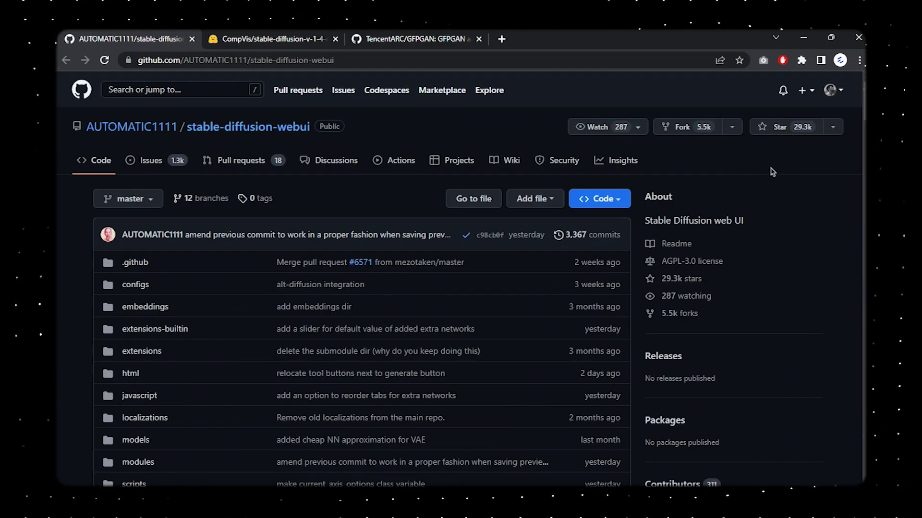
{"action": "left_click", "coordinate": [601, 206]}
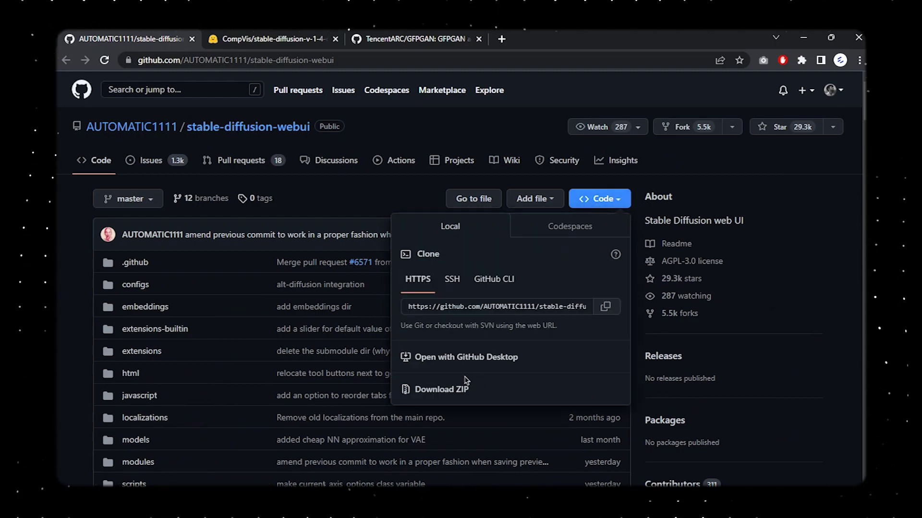
{"action": "key", "text": "ctrl+Tab"}
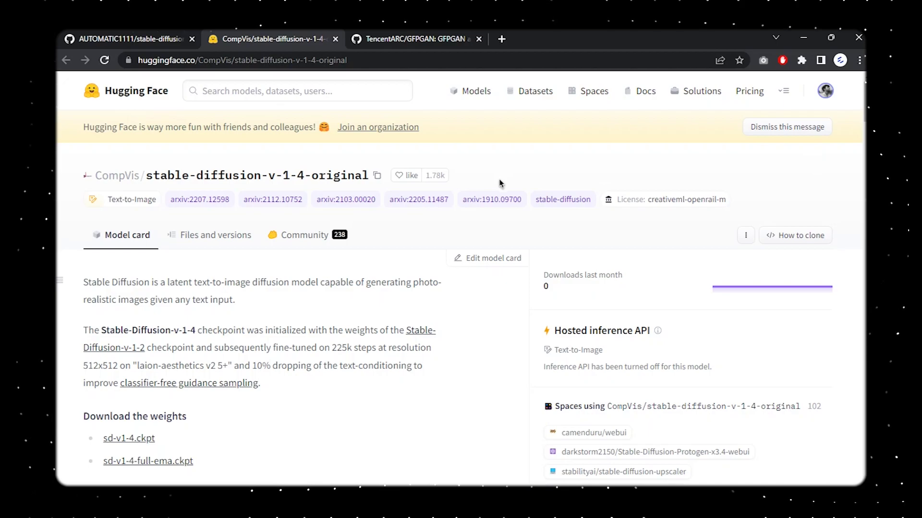
Step: Scroll to the sd-v1-4.ckpt weights download, then switch to the GFPGAN repository tab
{"action": "scroll", "coordinate": [356, 365], "scroll_direction": "down", "scroll_amount": 3}
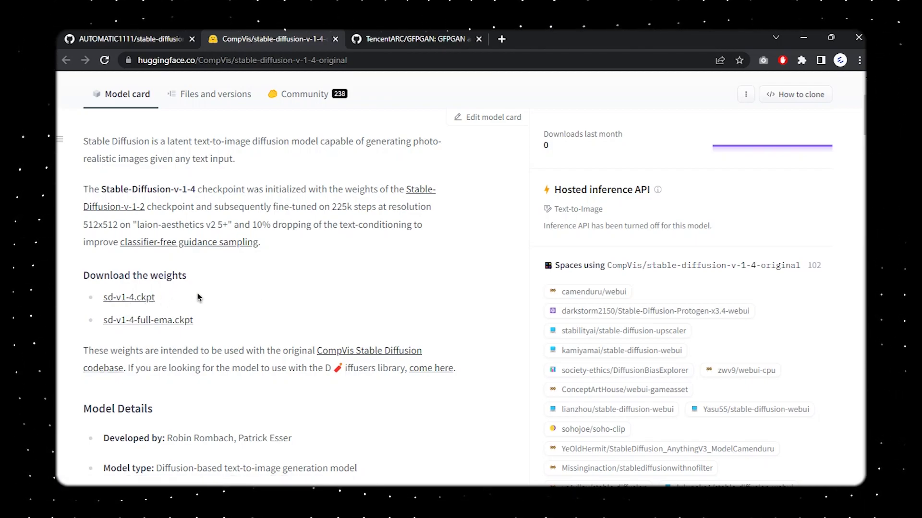
{"action": "key", "text": "ctrl+Tab"}
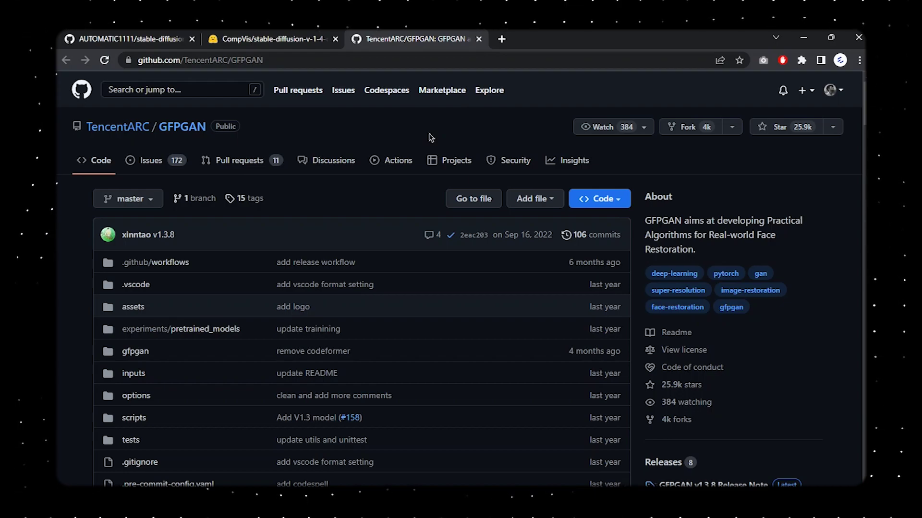
Step: Scroll the GFPGAN README down to its Updates list of model versions
{"action": "scroll", "coordinate": [431, 138], "scroll_direction": "down", "scroll_amount": 15}
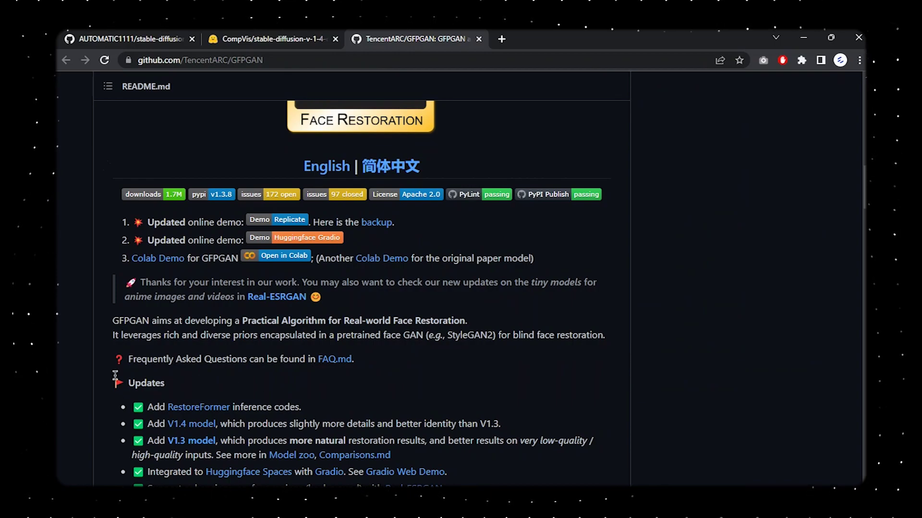
{"action": "scroll", "coordinate": [120, 374], "scroll_direction": "down", "scroll_amount": 1}
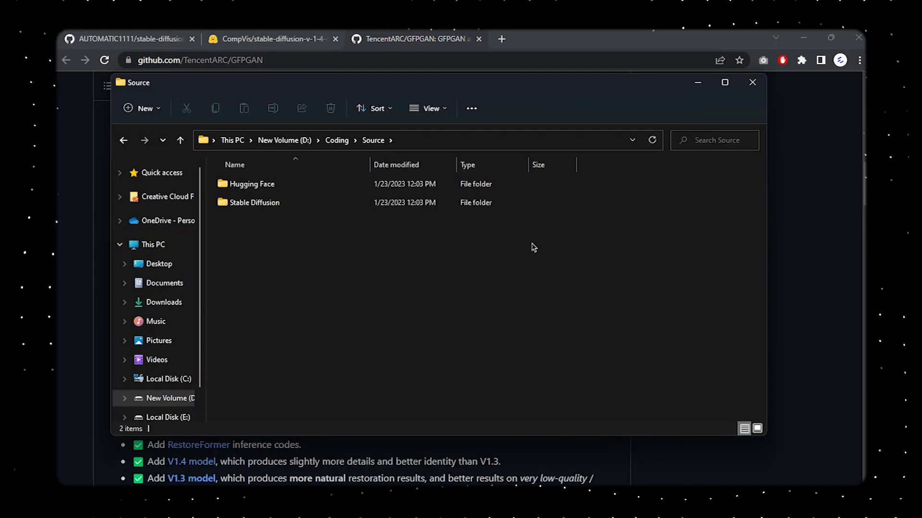
Step: Copy GFPGANv1.4.pth from the Hugging Face folder and paste it into the Stable Diffusion folder
{"action": "double_click", "coordinate": [491, 204]}
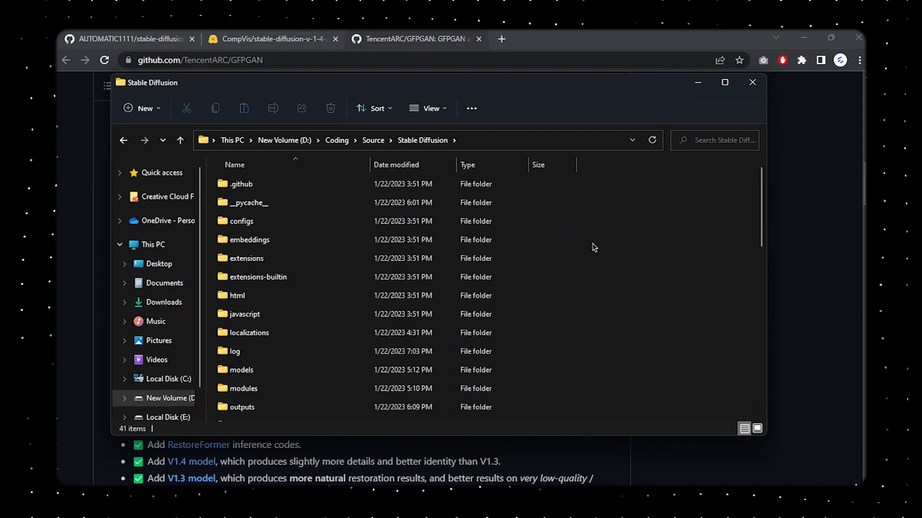
{"action": "key", "text": "alt+Left"}
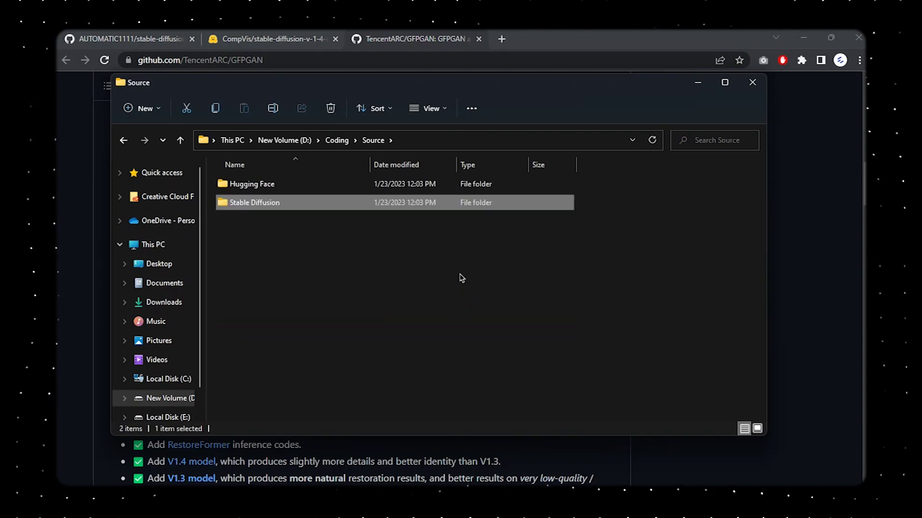
{"action": "double_click", "coordinate": [371, 185]}
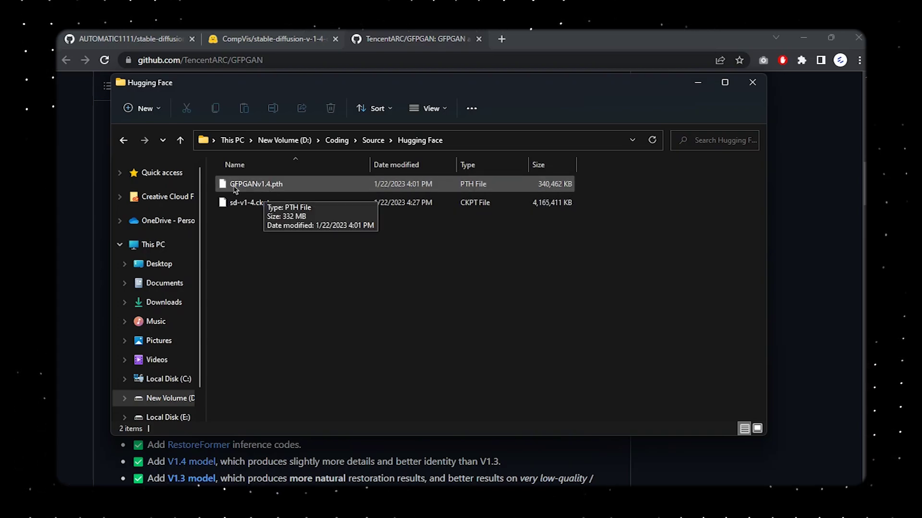
{"action": "left_click", "coordinate": [260, 188]}
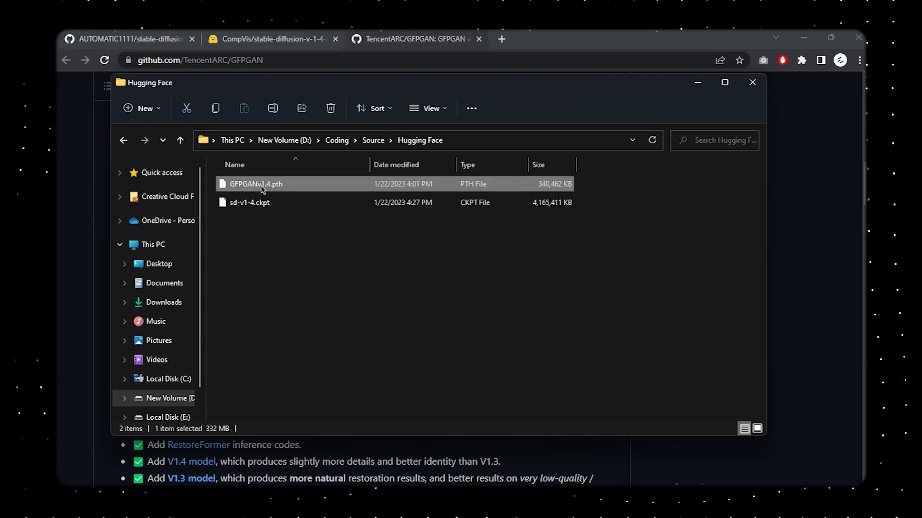
{"action": "key", "text": "ctrl+c"}
{"action": "left_click", "coordinate": [377, 140]}
{"action": "double_click", "coordinate": [372, 201]}
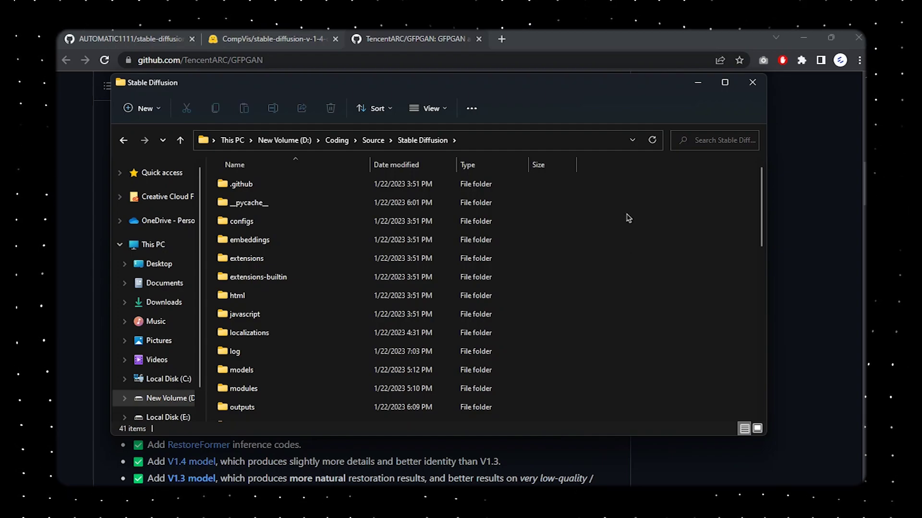
{"action": "key", "text": "ctrl+v"}
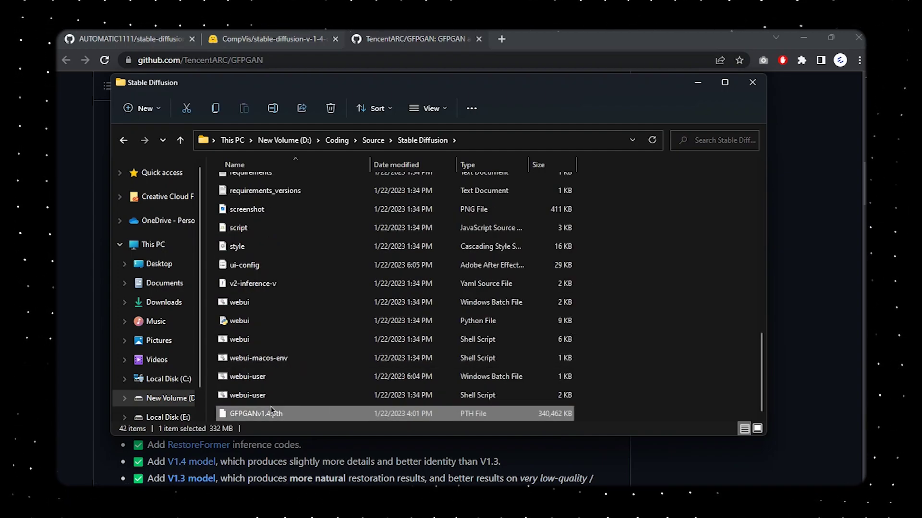
{"action": "key", "text": "alt+Left"}
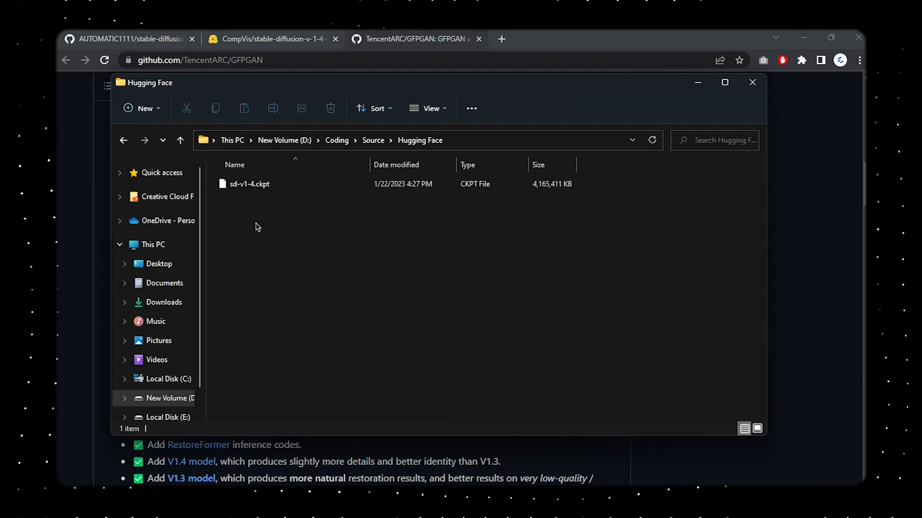
{"action": "left_click", "coordinate": [371, 191]}
{"action": "key", "text": "ctrl+x"}
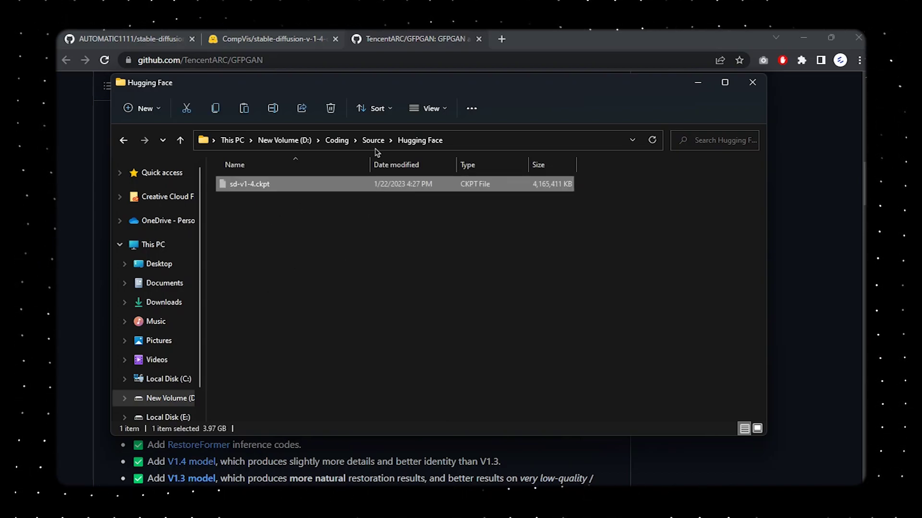
{"action": "left_click", "coordinate": [373, 143]}
{"action": "left_click", "coordinate": [305, 205]}
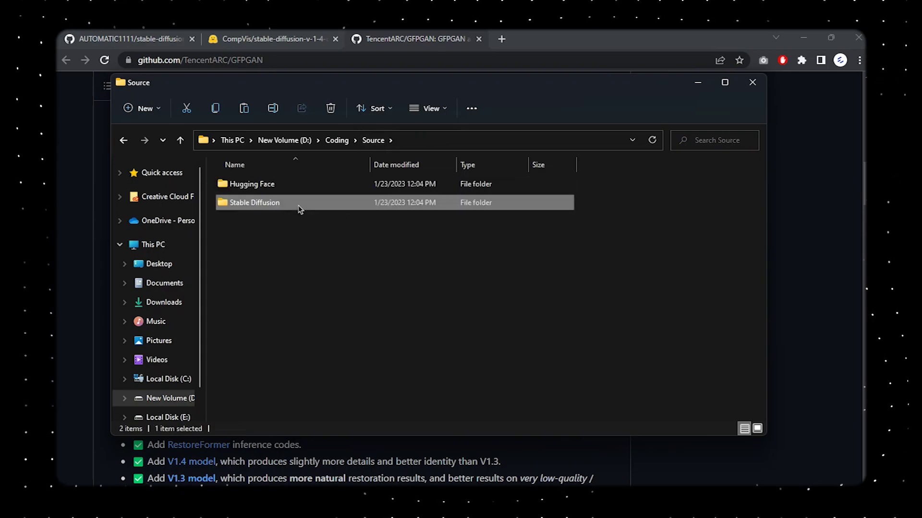
{"action": "double_click", "coordinate": [354, 197]}
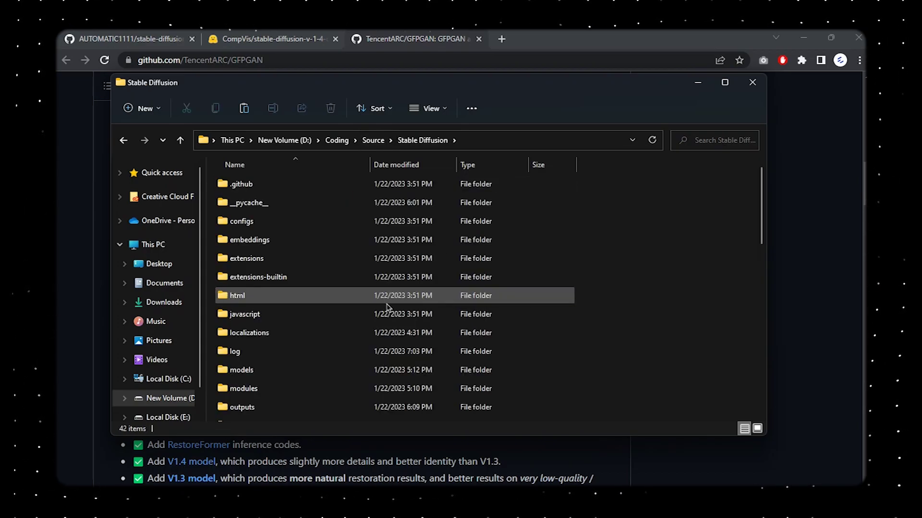
{"action": "scroll", "coordinate": [387, 307], "scroll_direction": "down", "scroll_amount": 2}
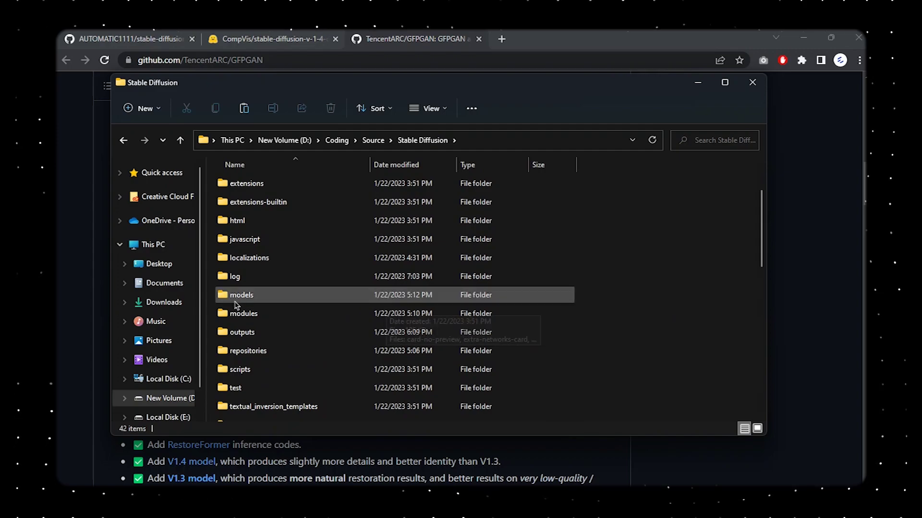
{"action": "double_click", "coordinate": [235, 302]}
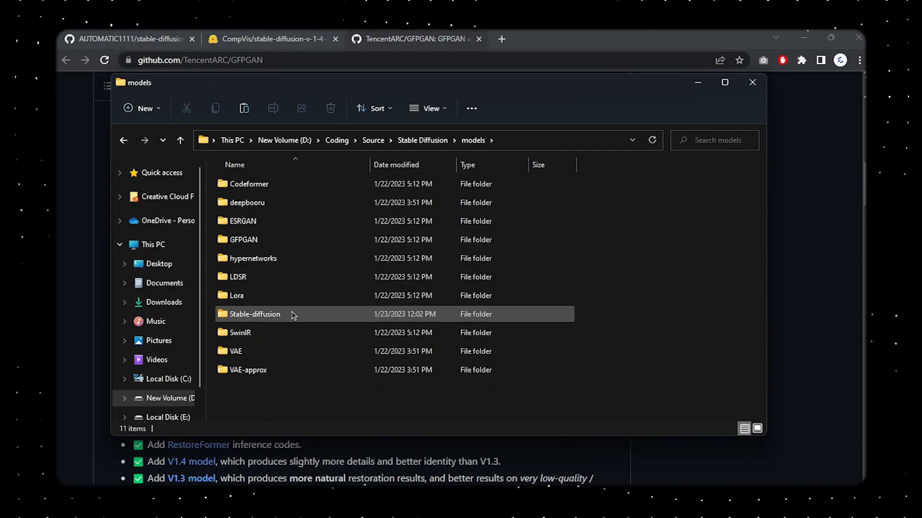
{"action": "double_click", "coordinate": [293, 314]}
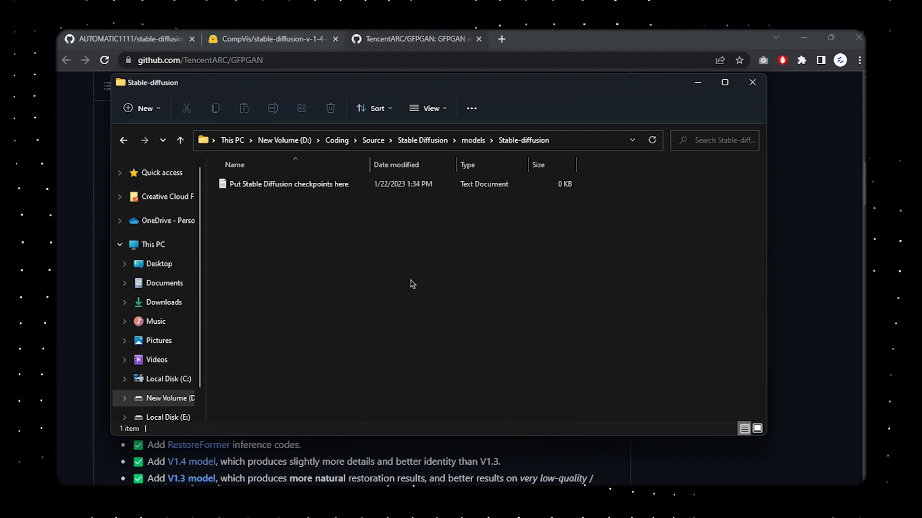
{"action": "key", "text": "alt+Left"}
{"action": "key", "text": "alt+Left"}
{"action": "scroll", "coordinate": [617, 349], "scroll_direction": "down", "scroll_amount": 10}
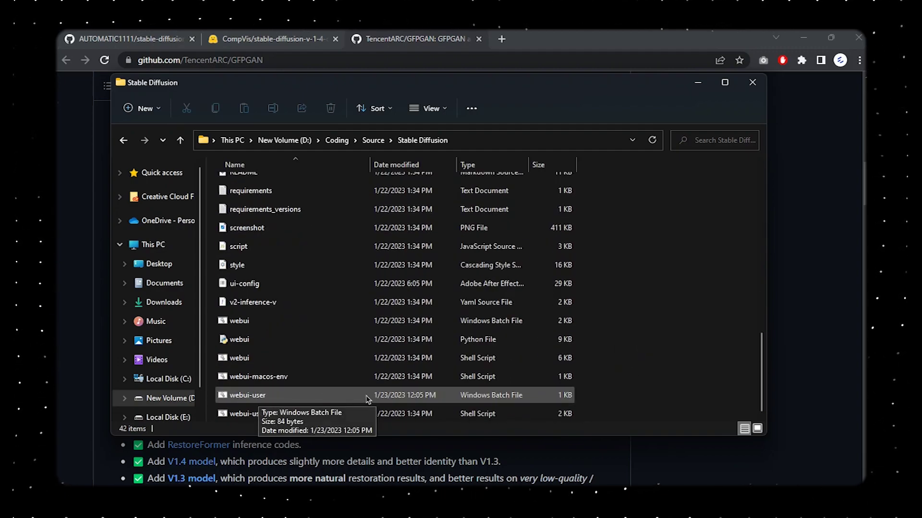
Step: Run webui-user.bat, copy the Torch GPU error text, and let the console close
{"action": "left_click", "coordinate": [368, 398]}
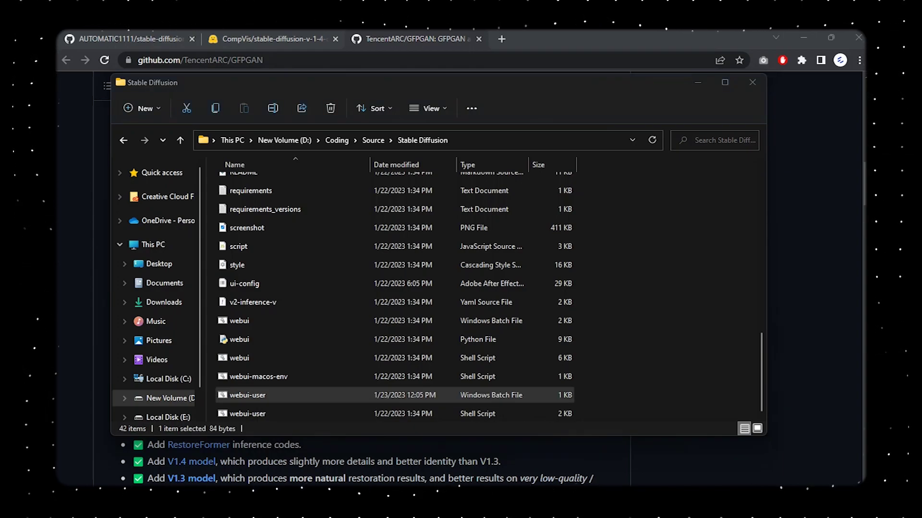
{"action": "key", "text": "Return"}
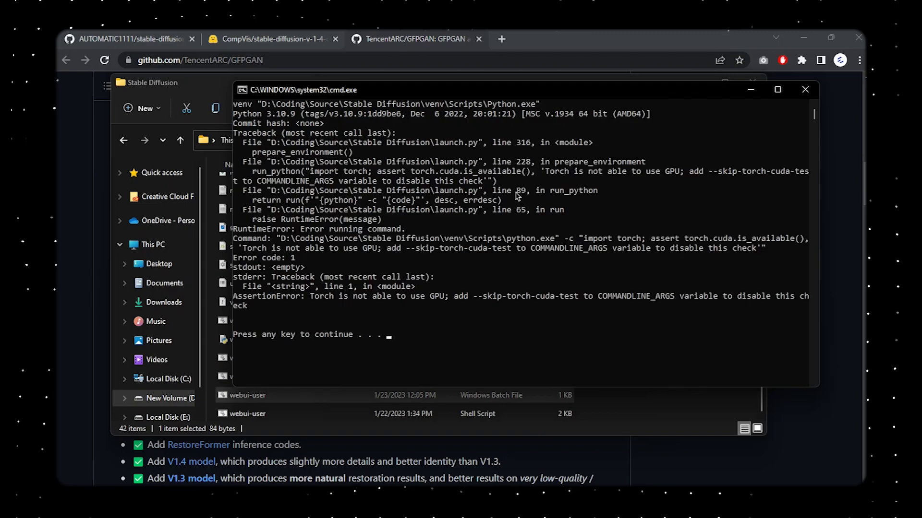
{"action": "left_click", "coordinate": [623, 180]}
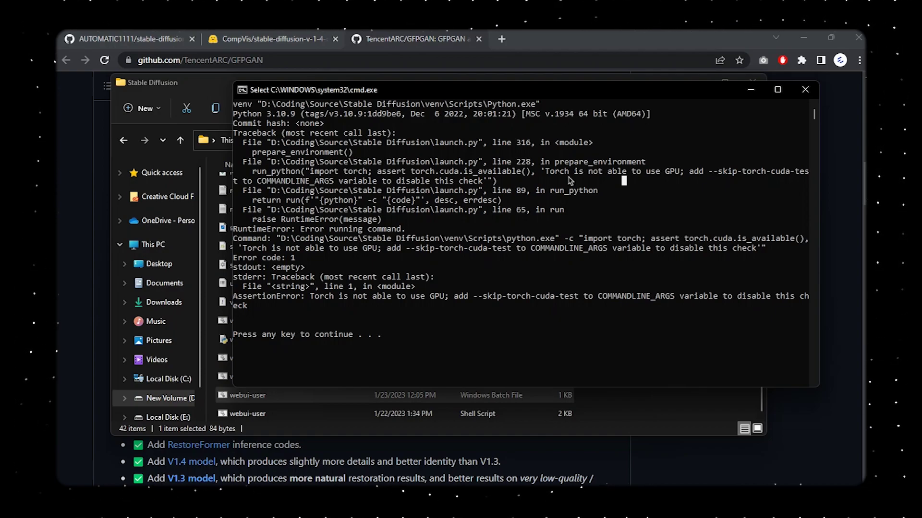
{"action": "left_click", "coordinate": [570, 181]}
{"action": "right_click", "coordinate": [578, 316]}
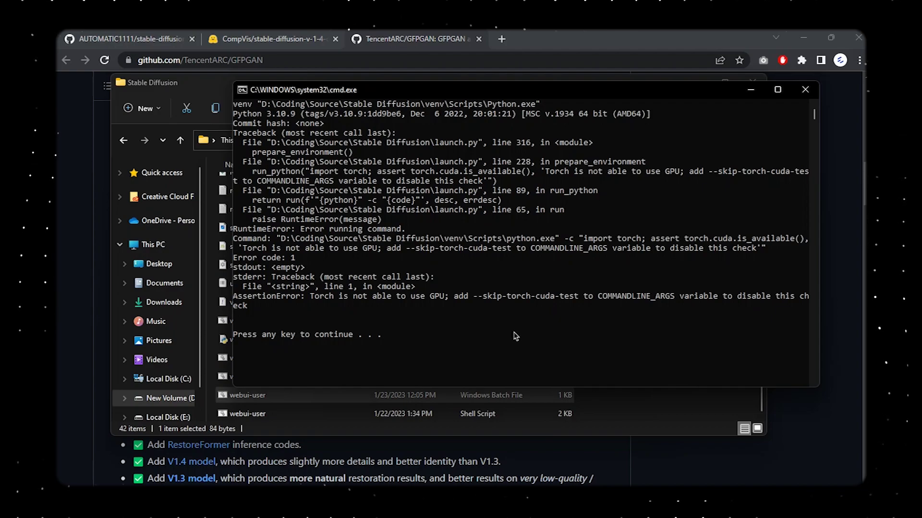
{"action": "left_click", "coordinate": [590, 316]}
{"action": "key", "text": "Return"}
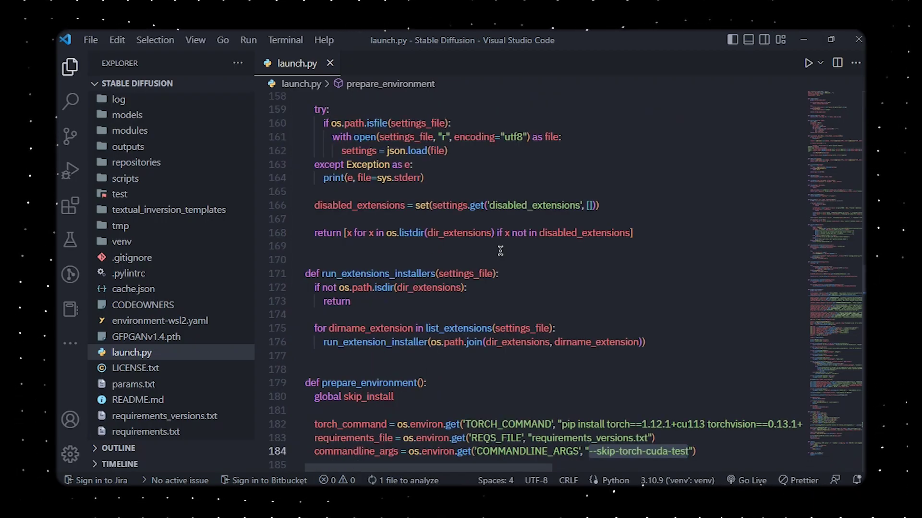
Step: In webui-user.bat, add --skip-torch-cuda-test --precision full --no-half to COMMANDLINE_ARGS on line 6
{"action": "scroll", "coordinate": [500, 251], "scroll_direction": "down", "scroll_amount": 1}
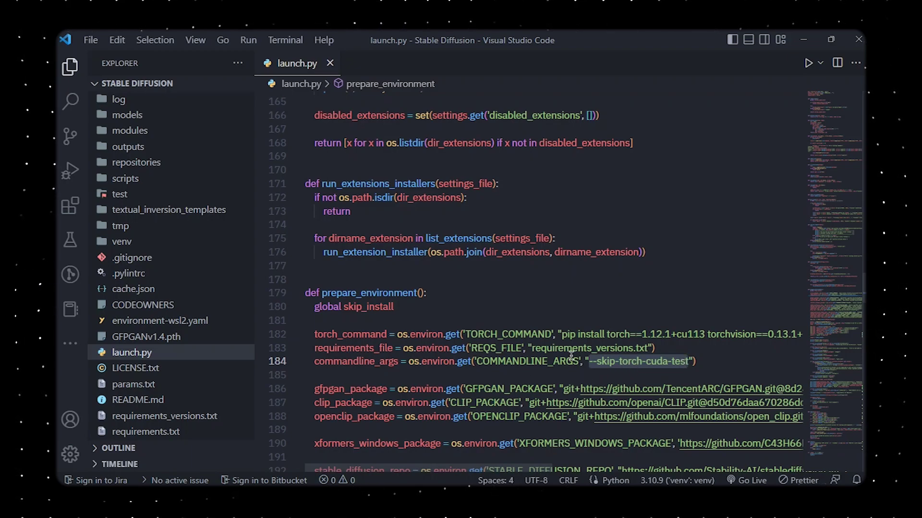
{"action": "scroll", "coordinate": [144, 398], "scroll_direction": "down", "scroll_amount": 3}
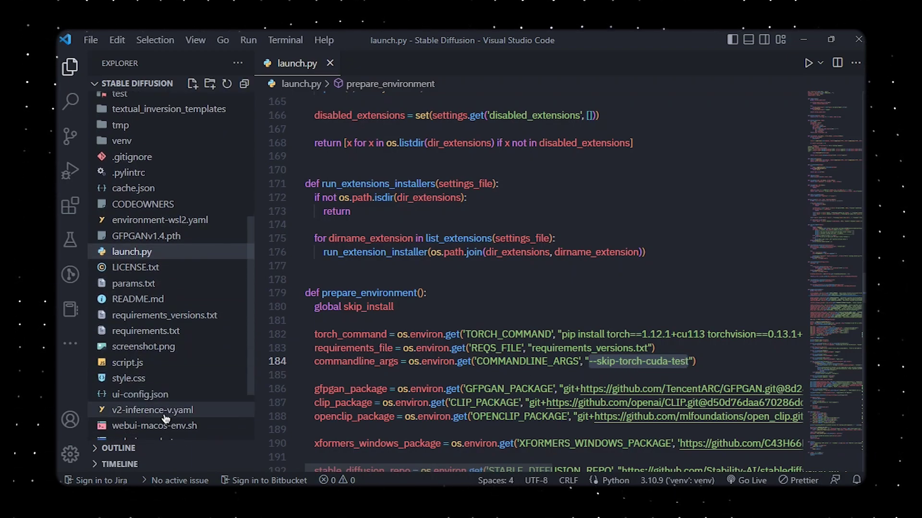
{"action": "scroll", "coordinate": [163, 414], "scroll_direction": "down", "scroll_amount": 2}
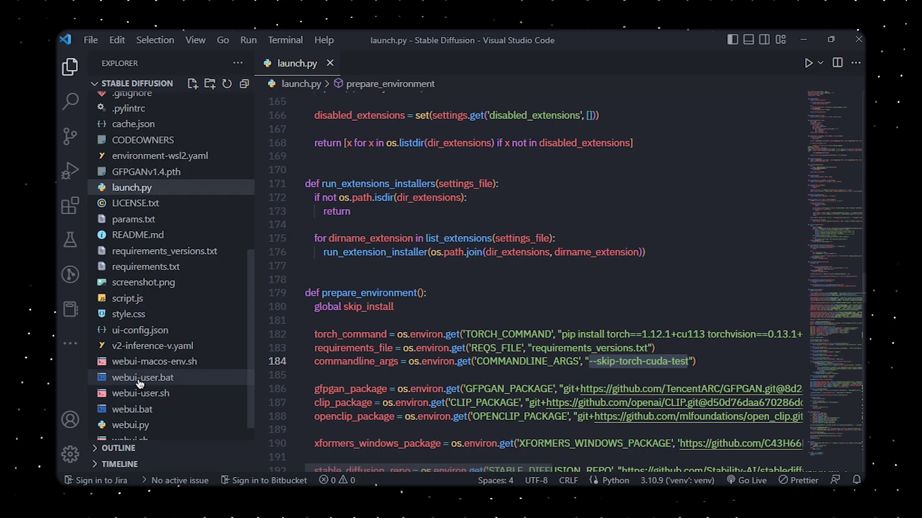
{"action": "left_click", "coordinate": [139, 380]}
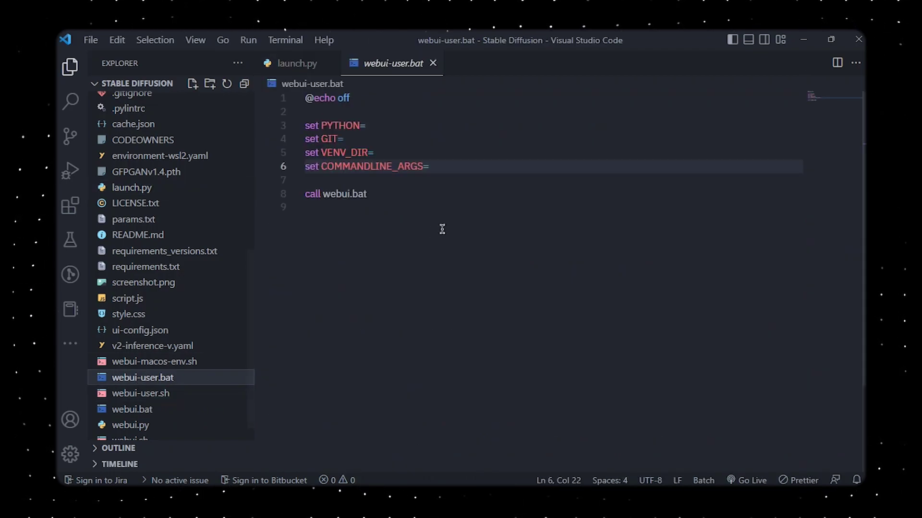
{"action": "double_click", "coordinate": [368, 168]}
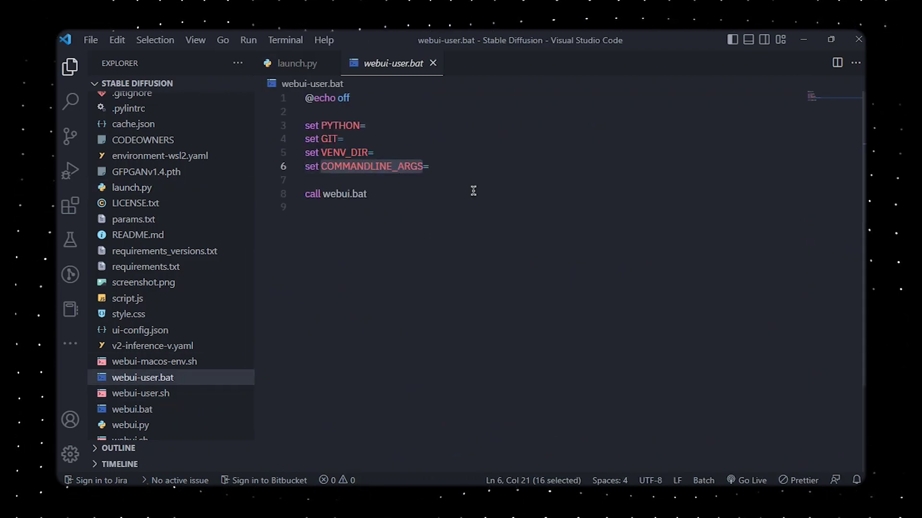
{"action": "left_click", "coordinate": [459, 168]}
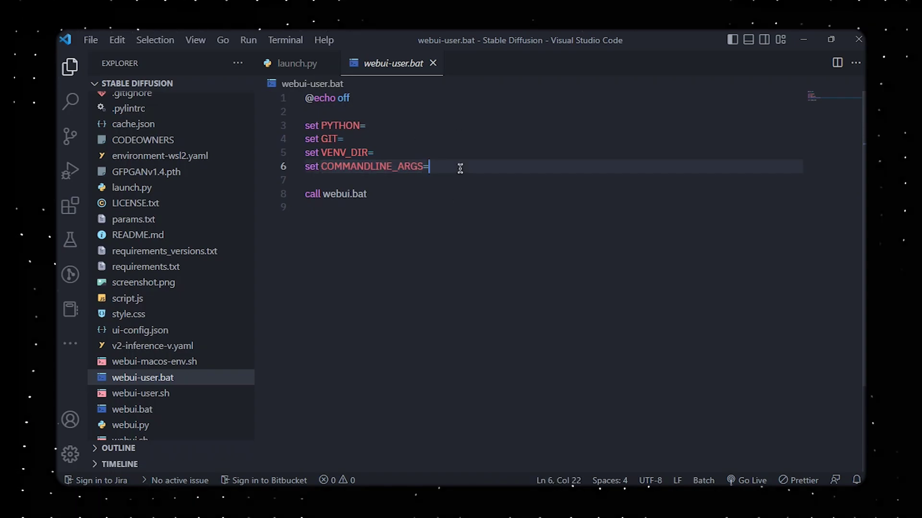
{"action": "key", "text": "ctrl+v"}
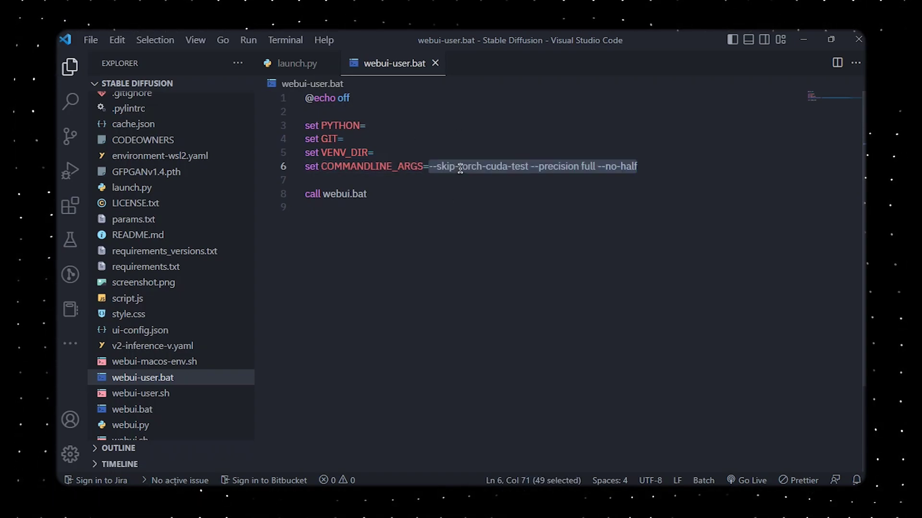
{"action": "left_click", "coordinate": [539, 174]}
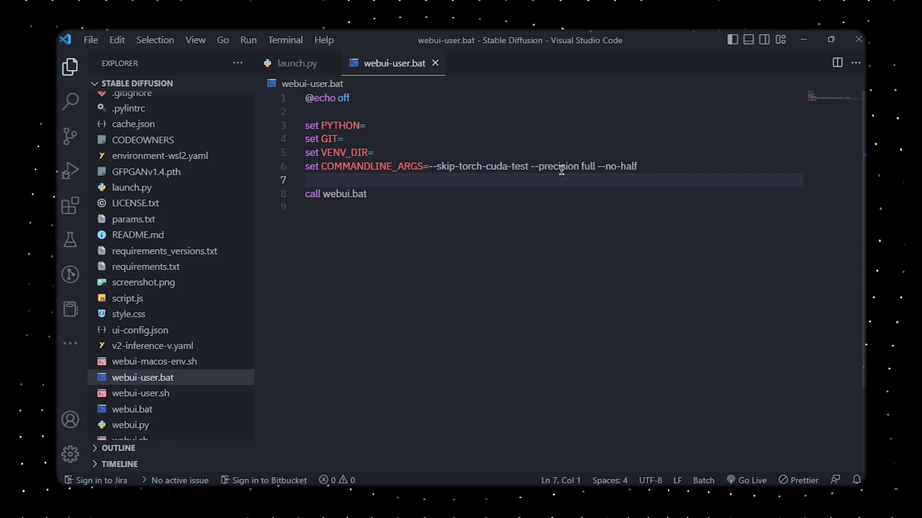
{"action": "left_click_drag", "start_coordinate": [640, 168], "coordinate": [531, 169]}
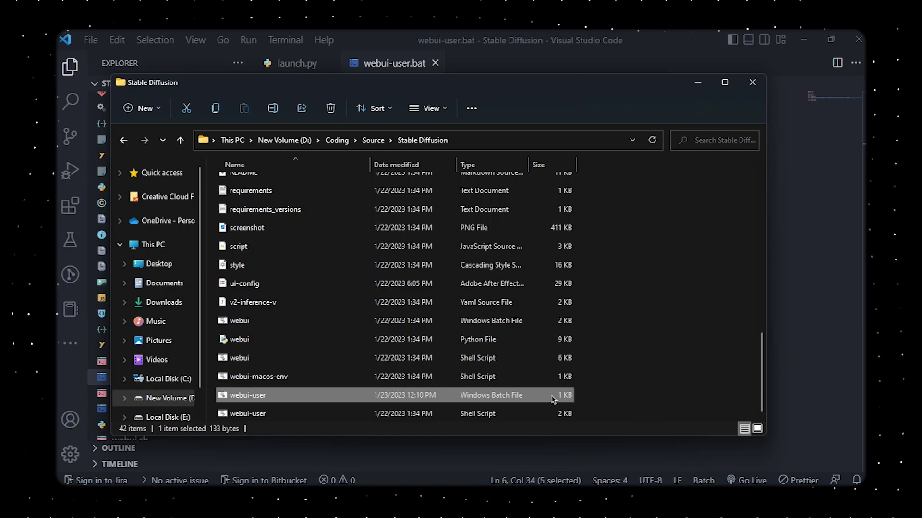
{"action": "double_click", "coordinate": [524, 398]}
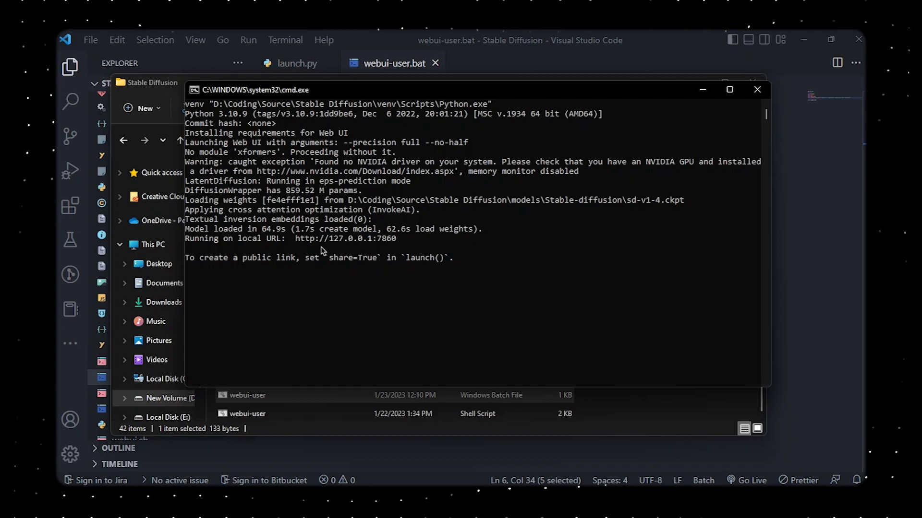
{"action": "double_click", "coordinate": [297, 238]}
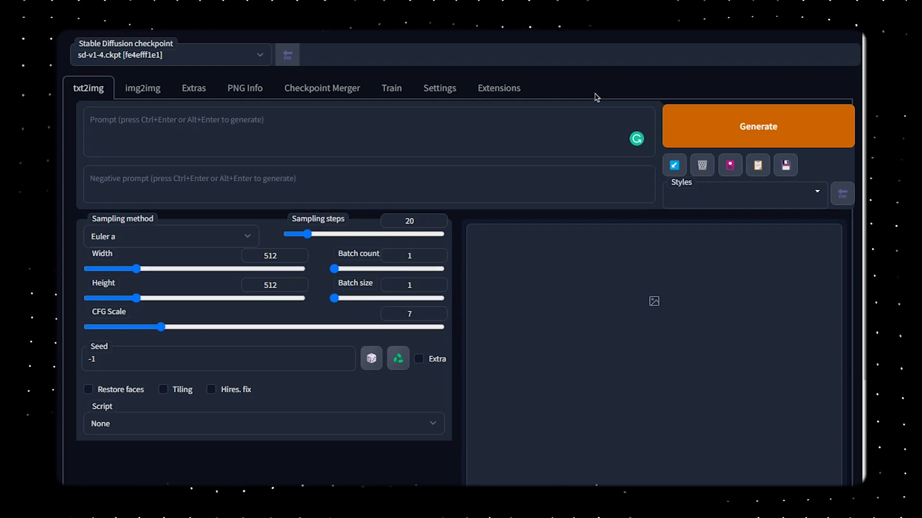
Step: Enter 'A man rides a bicycle on the moon.' in the txt2img prompt box
{"action": "left_click", "coordinate": [325, 150]}
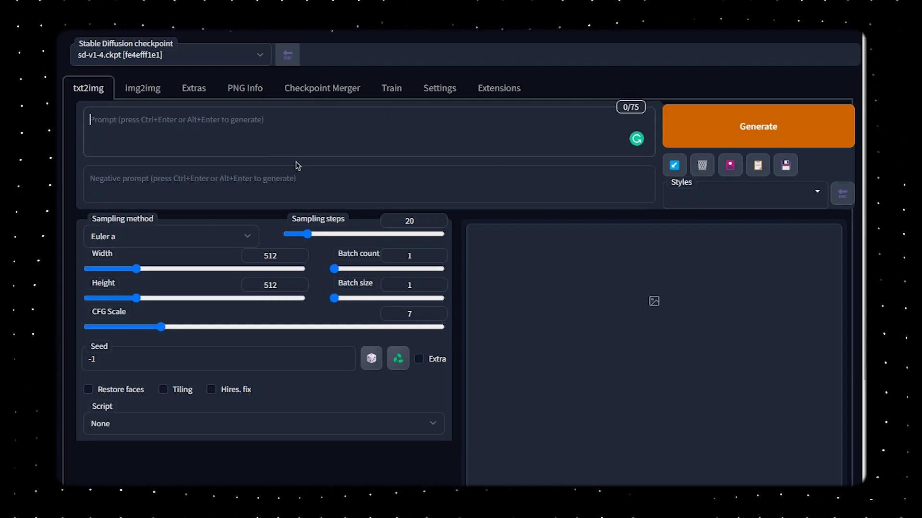
{"action": "type", "text": "A man rid"}
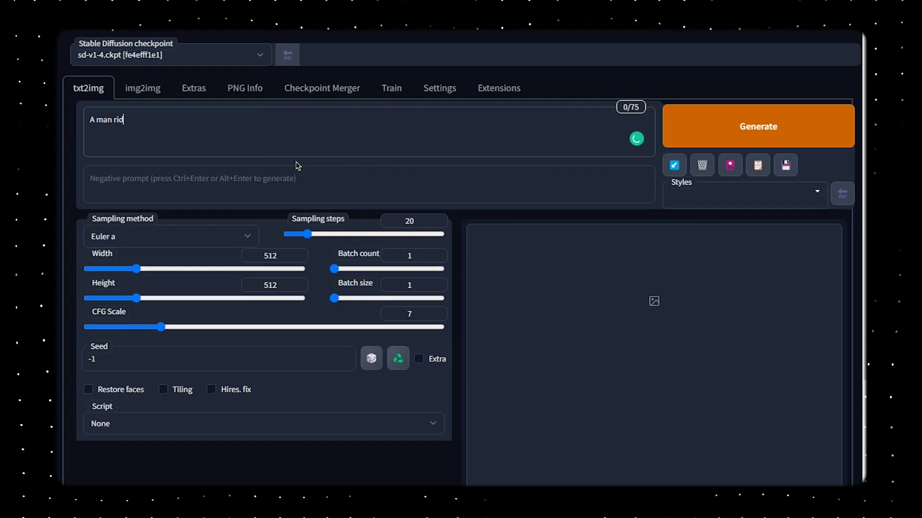
{"action": "type", "text": "es a bicyc"}
{"action": "key", "text": "BackSpace"}
{"action": "type", "text": "ycle on the moon."}
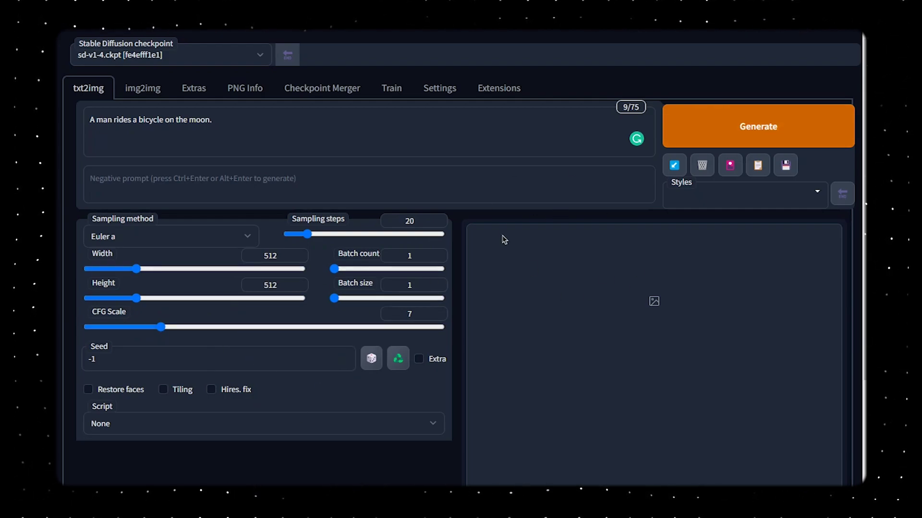
Step: Generate the bicycle-on-the-moon image and enlarge the result in the gallery preview
{"action": "left_click", "coordinate": [715, 135]}
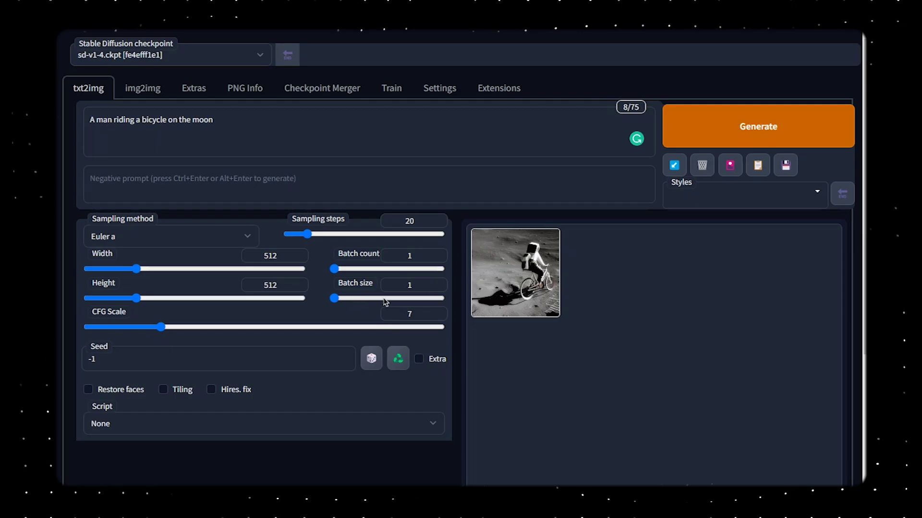
{"action": "left_click", "coordinate": [523, 302]}
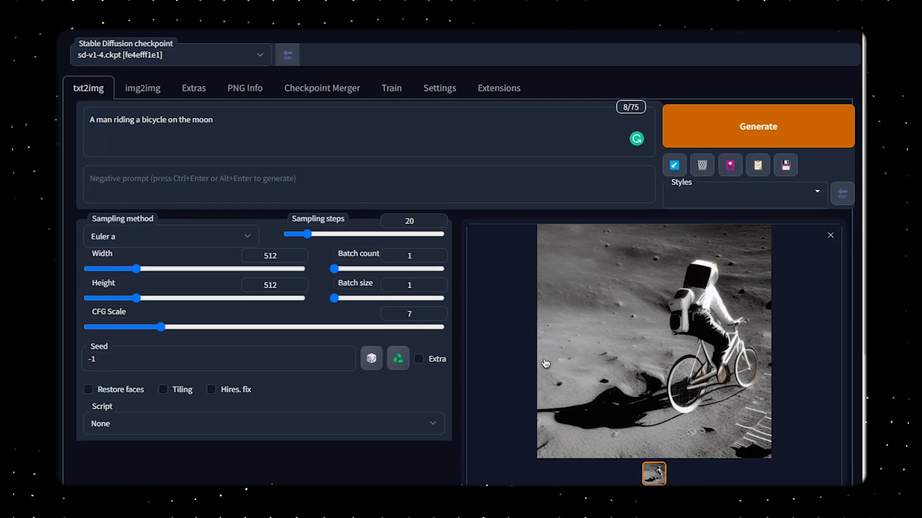